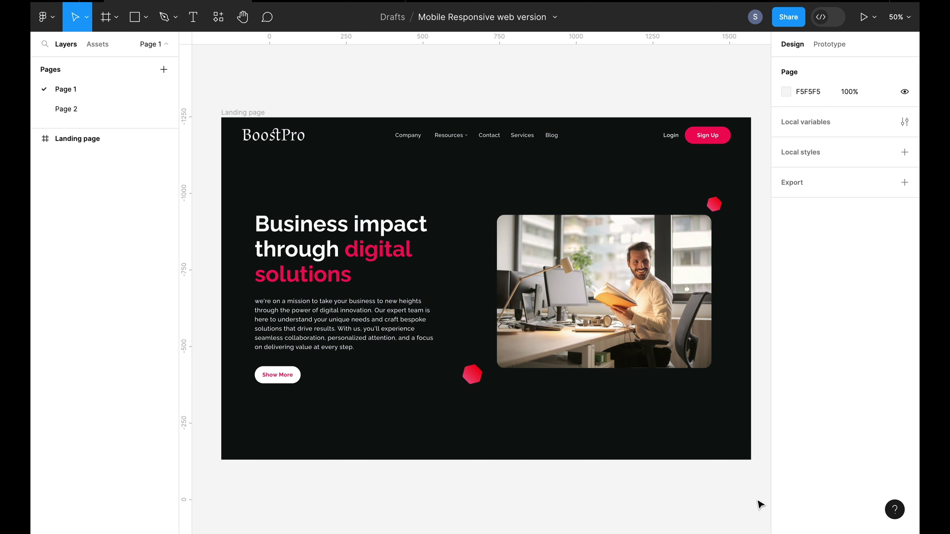
# Combine the hero text frame and the office image into a horizontal auto layout with Auto spacing.
pyautogui.click(372, 322)
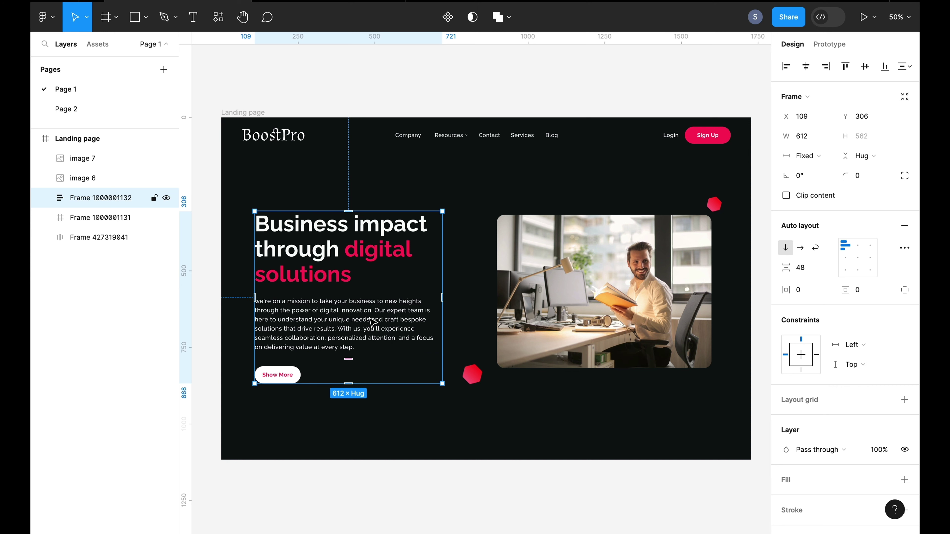
pyautogui.keyDown('shift'); pyautogui.click(529, 294); pyautogui.keyUp('shift')
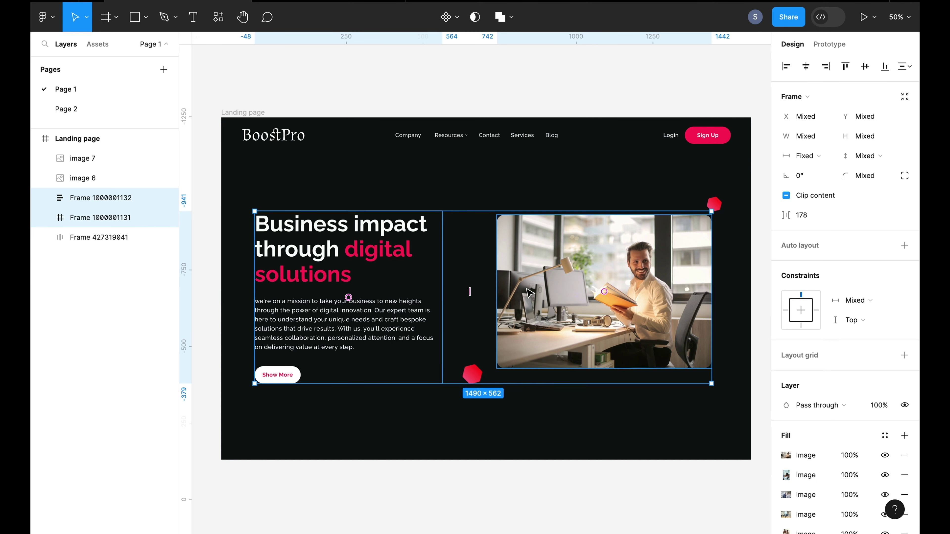
pyautogui.hotkey('shift', 'a')
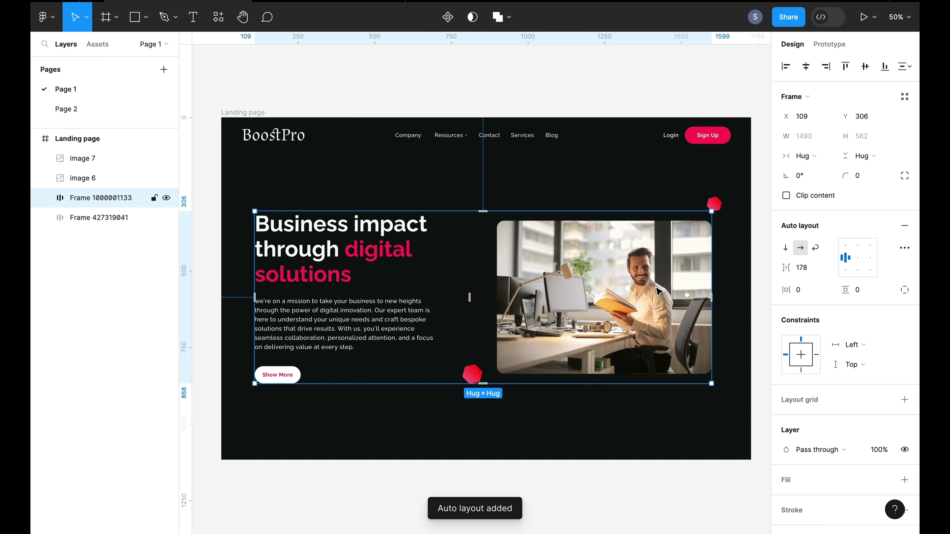
pyautogui.click(827, 268)
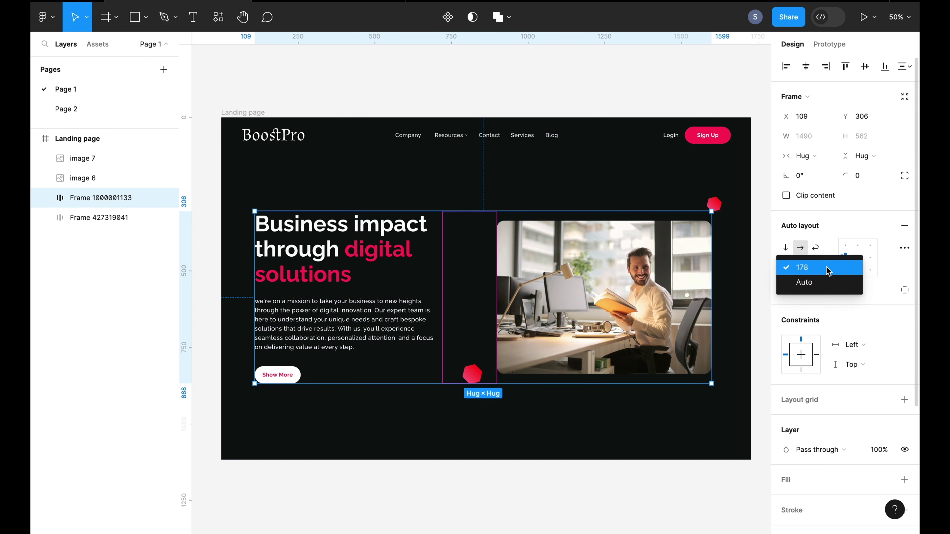
pyautogui.click(807, 283)
# Set the width of both the hero text frame and the image frame to Fill container.
pyautogui.click(389, 283)
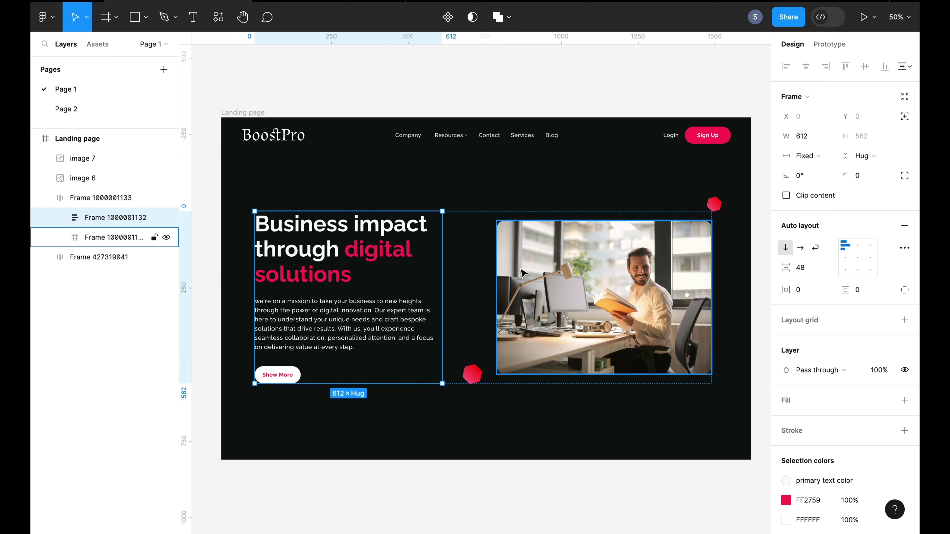
pyautogui.keyDown('shift'); pyautogui.click(529, 274); pyautogui.keyUp('shift')
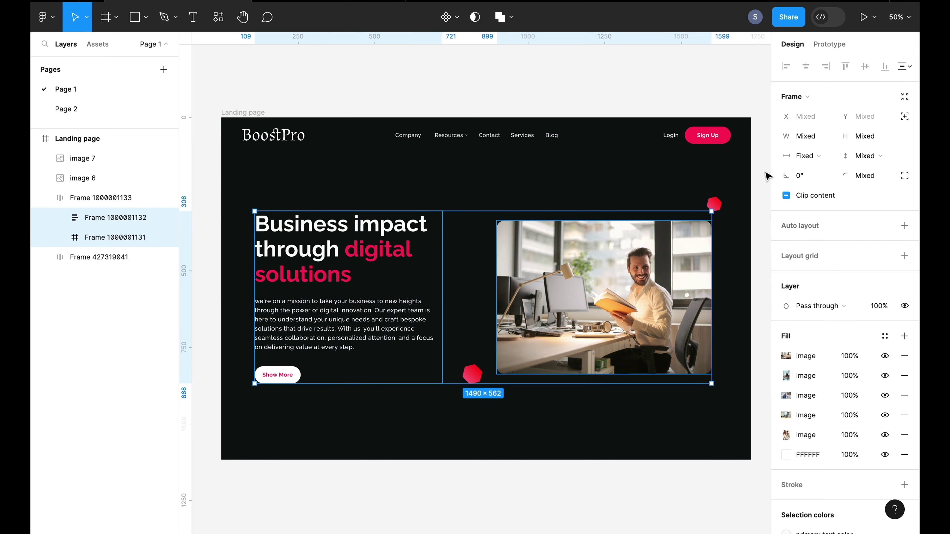
pyautogui.click(819, 161)
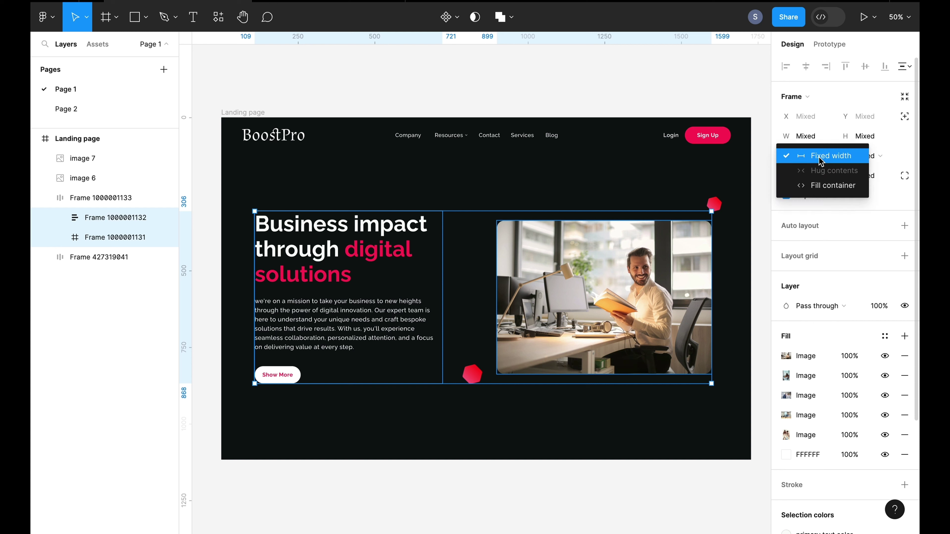
pyautogui.click(822, 186)
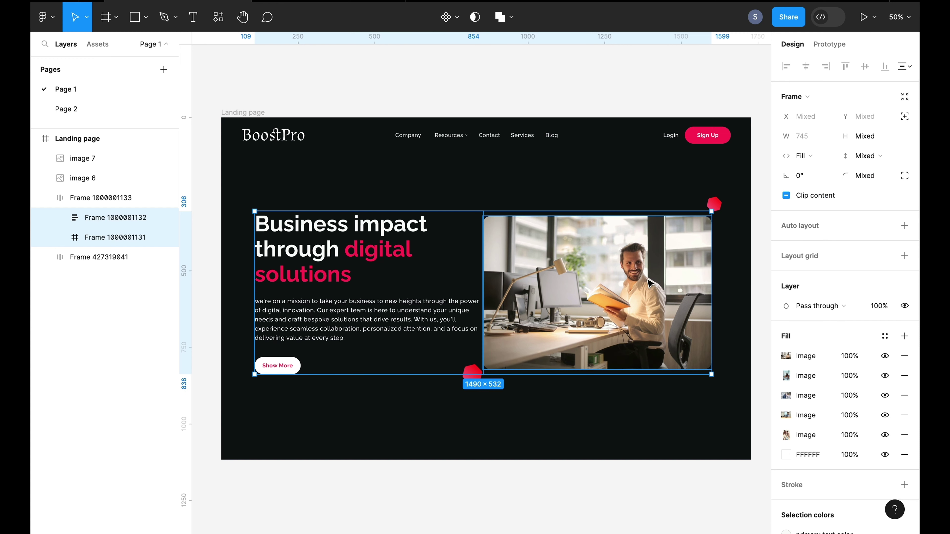
pyautogui.click(561, 396)
# Set the horizontal constraint of the combined hero frame to Left and right.
pyautogui.click(466, 295)
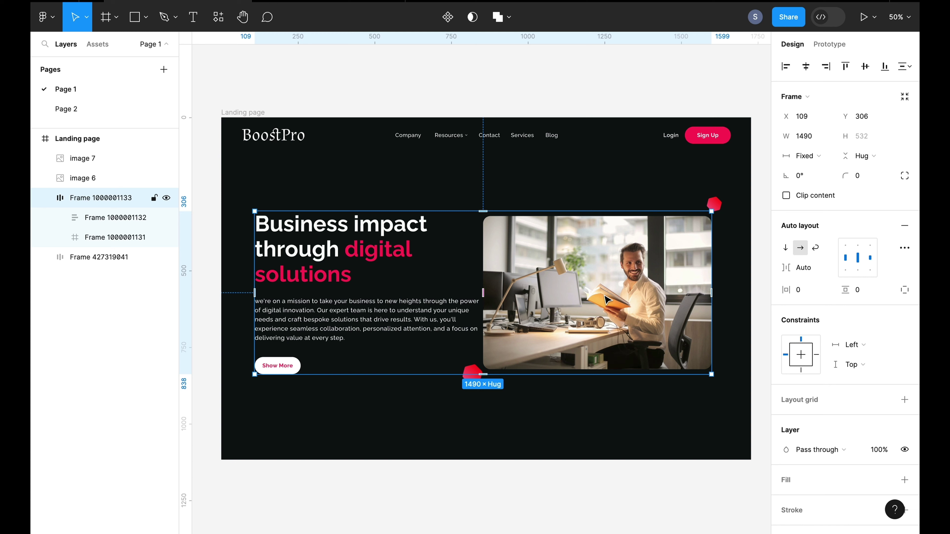
pyautogui.click(874, 344)
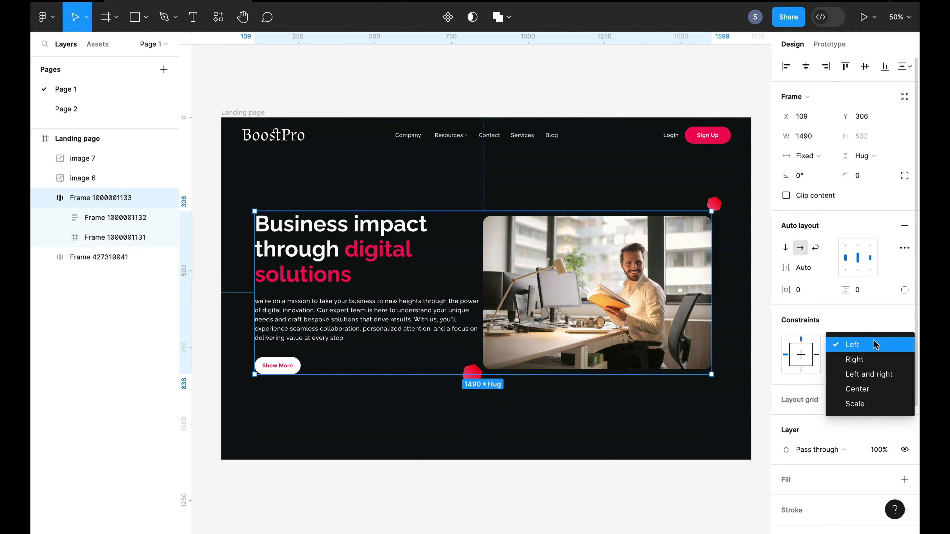
pyautogui.click(875, 374)
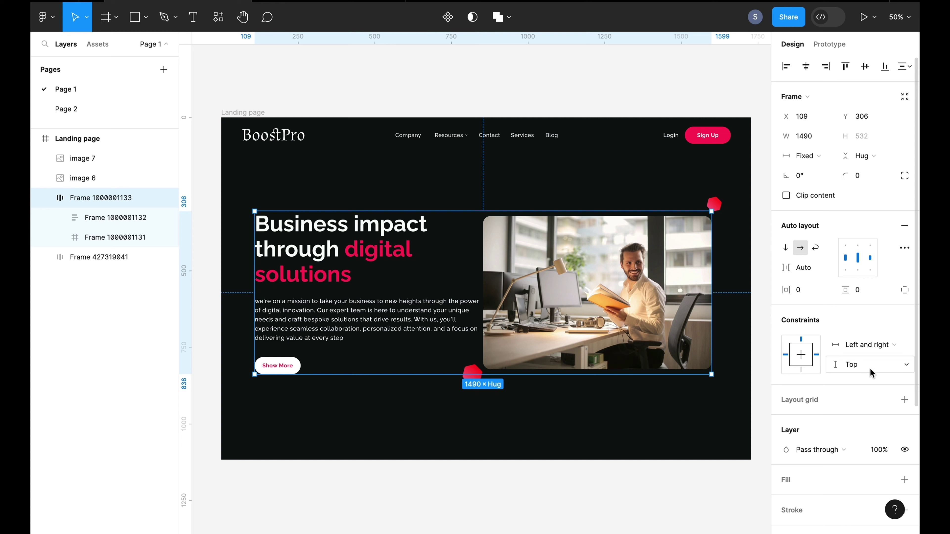
# Set the navigation bar's horizontal constraint to Left and right.
pyautogui.click(611, 144)
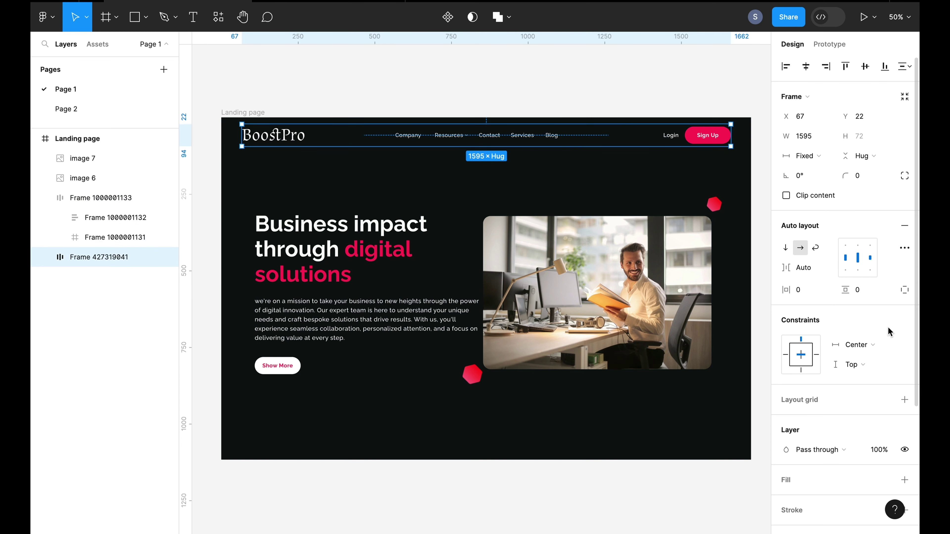
pyautogui.click(886, 346)
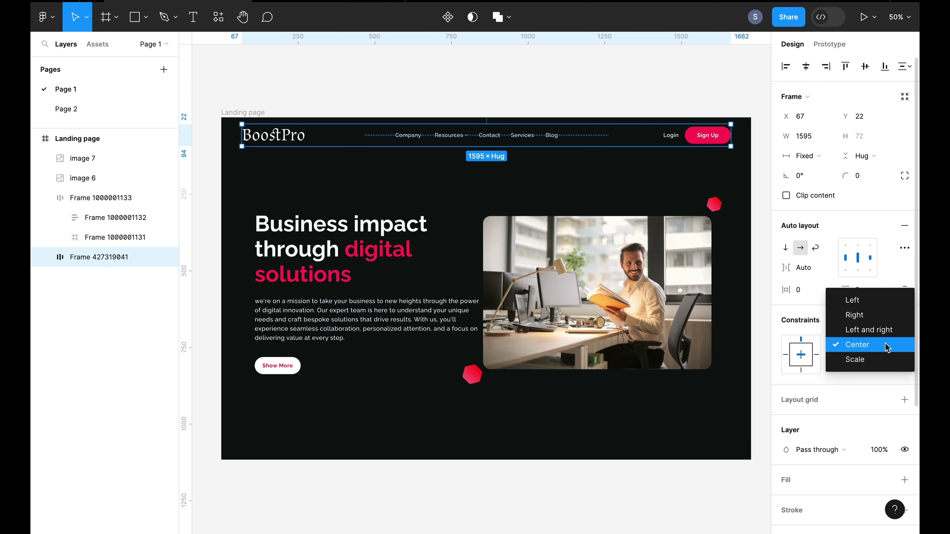
pyautogui.click(869, 330)
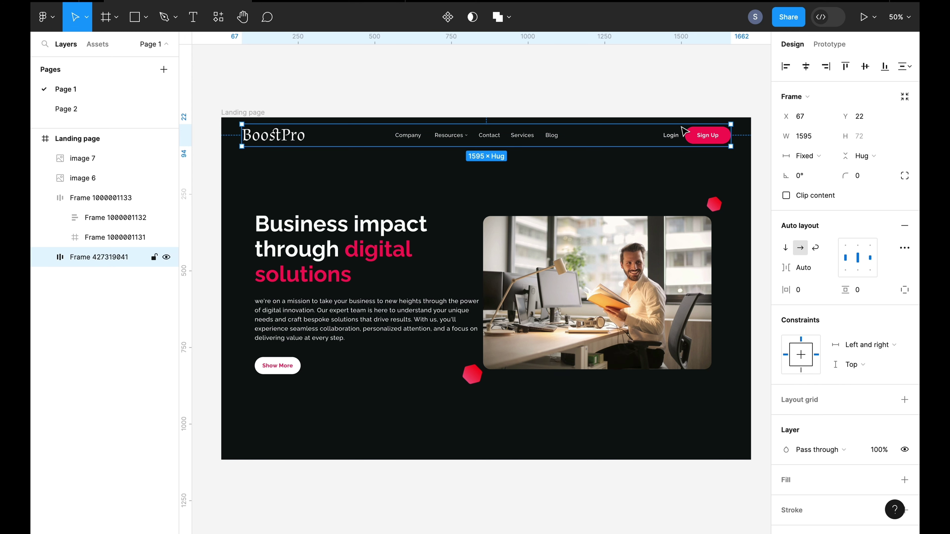
# Resize the Landing page frame to the iPhone 13 & 14 preset, 390 × 844.
pyautogui.click(229, 113)
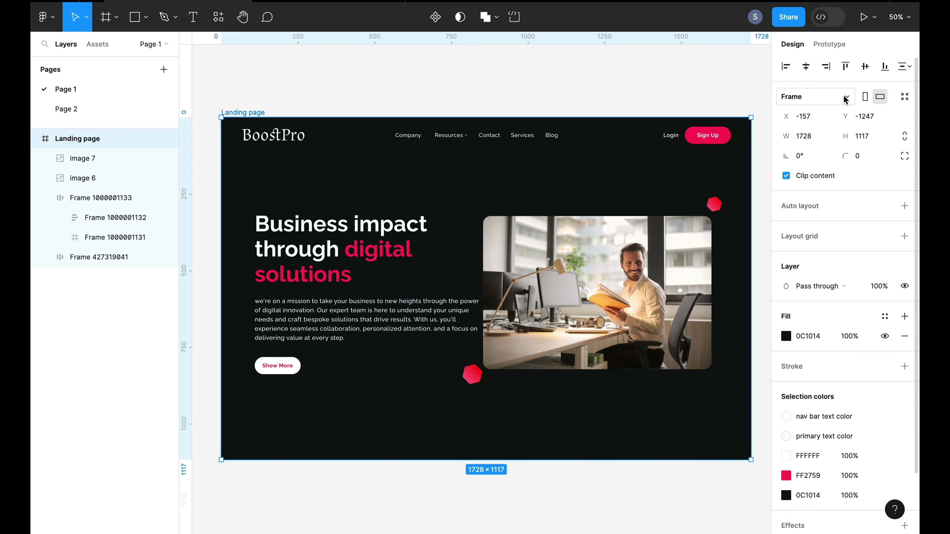
pyautogui.click(846, 98)
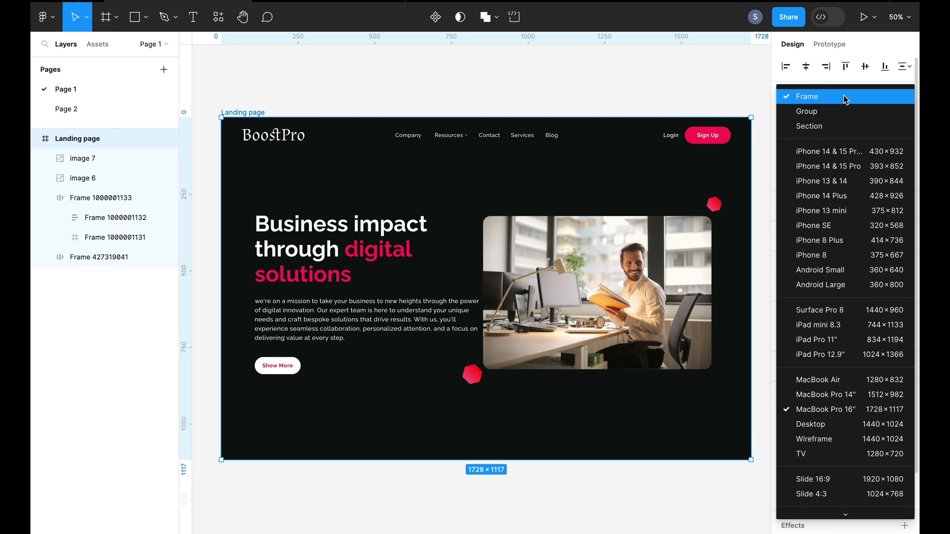
pyautogui.click(856, 183)
pyautogui.hscroll(-3, 613, 152)
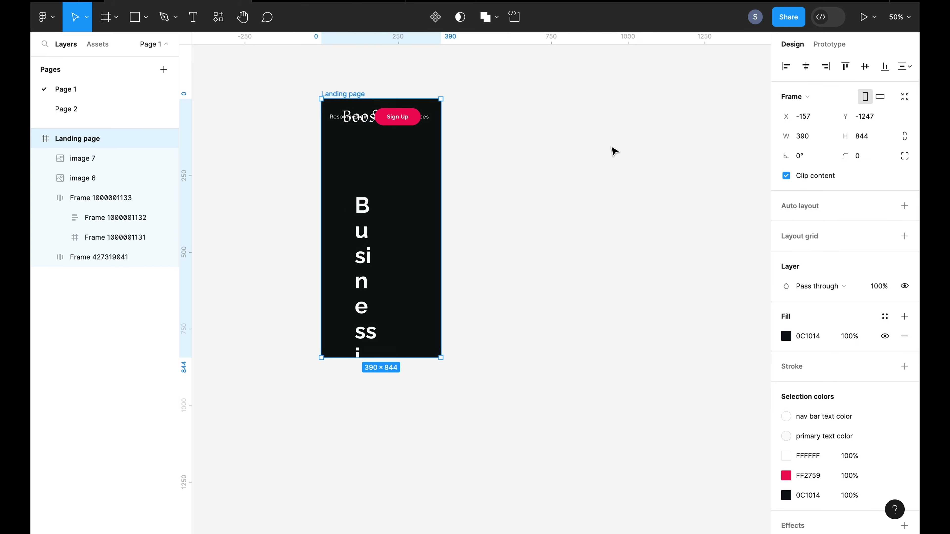
pyautogui.hscroll(-2, 614, 152)
pyautogui.click(418, 84)
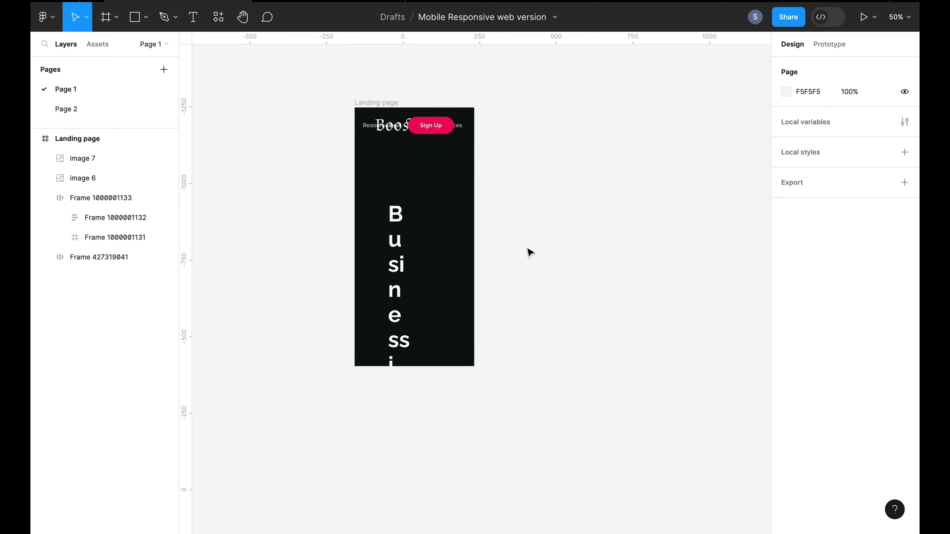
pyautogui.scroll(2, 530, 253)
pyautogui.hscroll(-3, 533, 251)
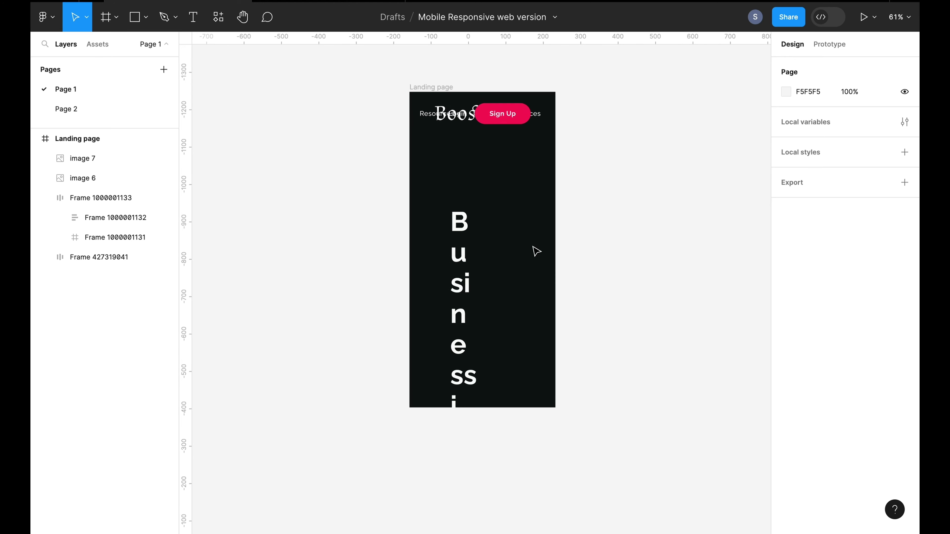
# Set the hero heading's font size to 40 and its line height to 48.
pyautogui.click(462, 269)
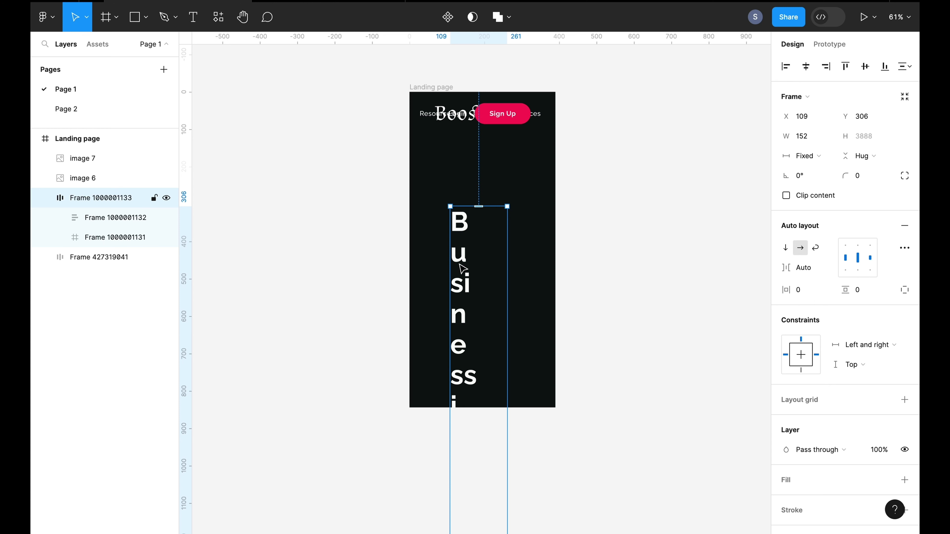
pyautogui.scroll(-1, 462, 268)
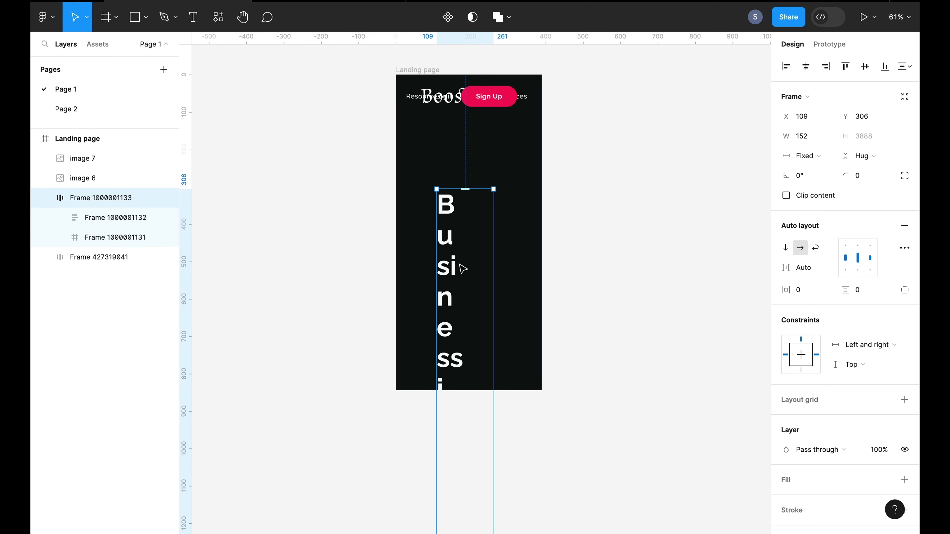
pyautogui.click(456, 268)
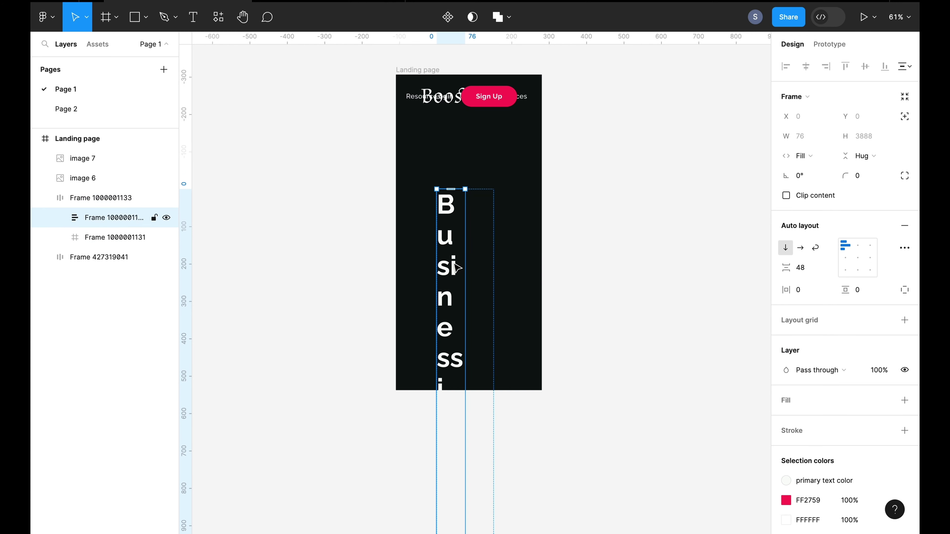
pyautogui.click(457, 268)
pyautogui.click(457, 268)
pyautogui.doubleClick(451, 261)
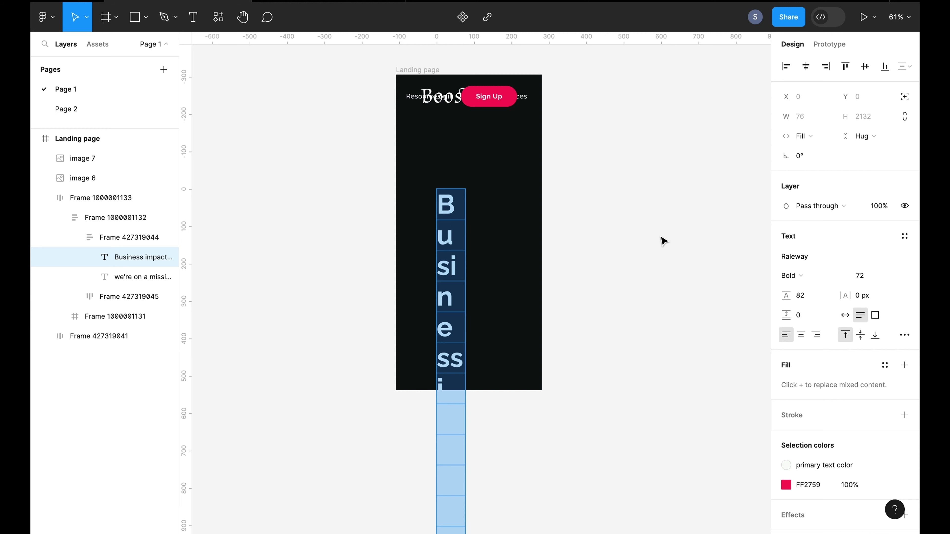
pyautogui.click(872, 279)
pyautogui.doubleClick(871, 279)
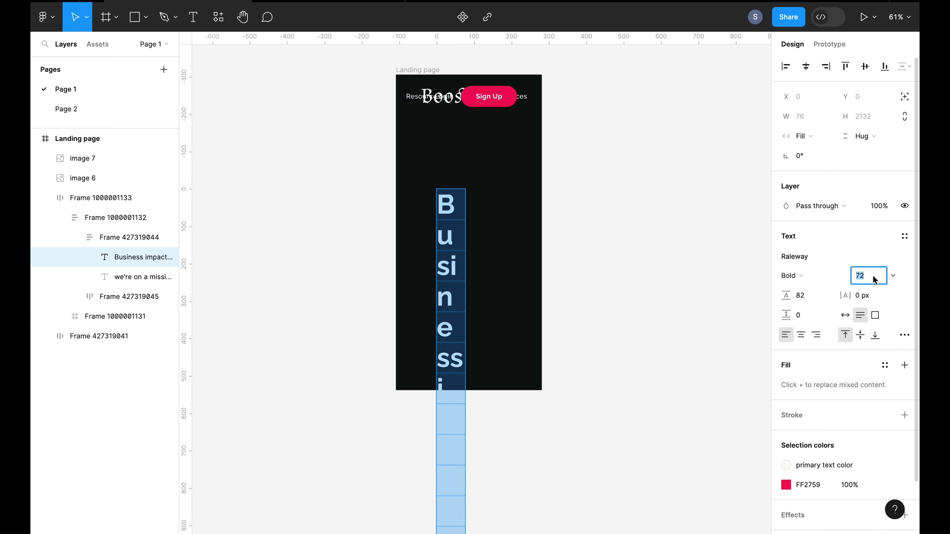
pyautogui.press('BackSpace')
pyautogui.write('40')
pyautogui.click(815, 299)
pyautogui.press('BackSpace')
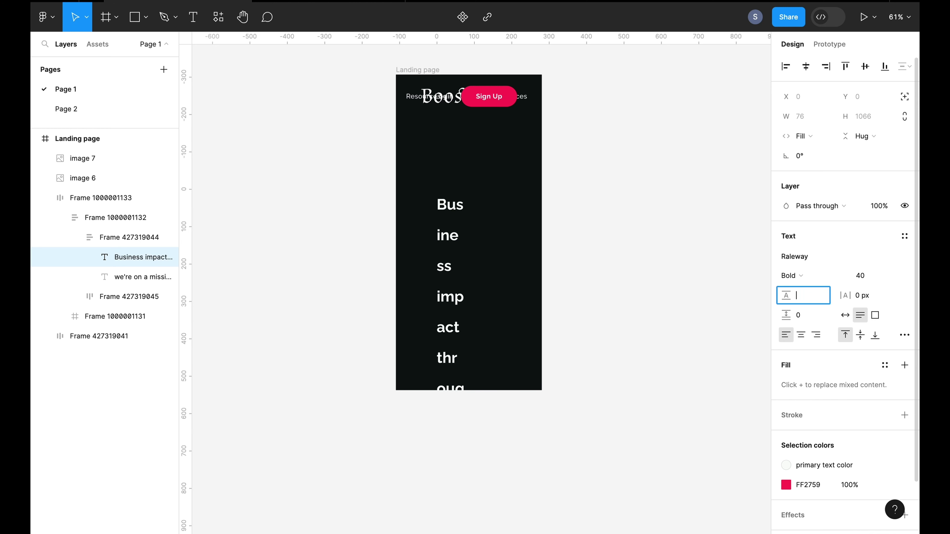
pyautogui.write('48')
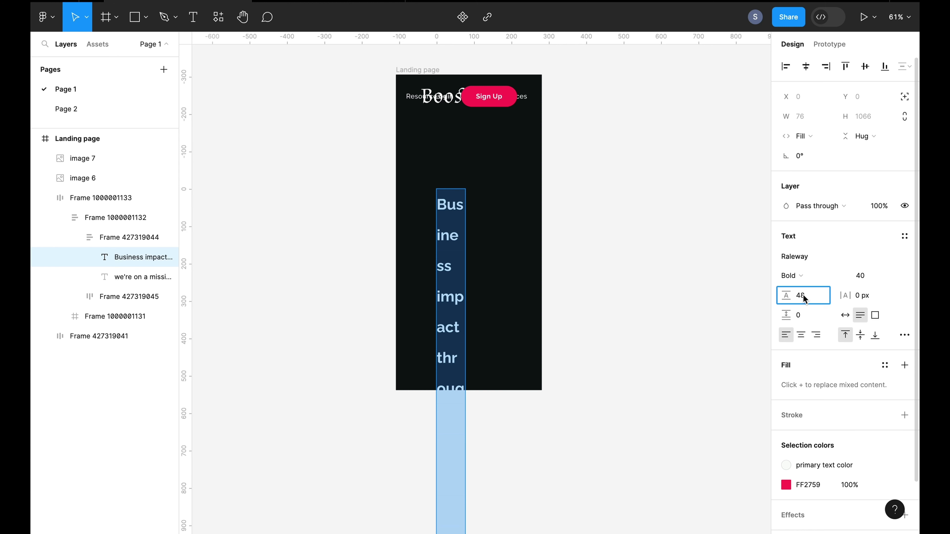
pyautogui.press('Return')
# Widen the combined hero frame to about 320 at about X 46, Y 287, and make its auto layout vertical.
pyautogui.press('Escape')
pyautogui.press('Escape')
pyautogui.press('Escape')
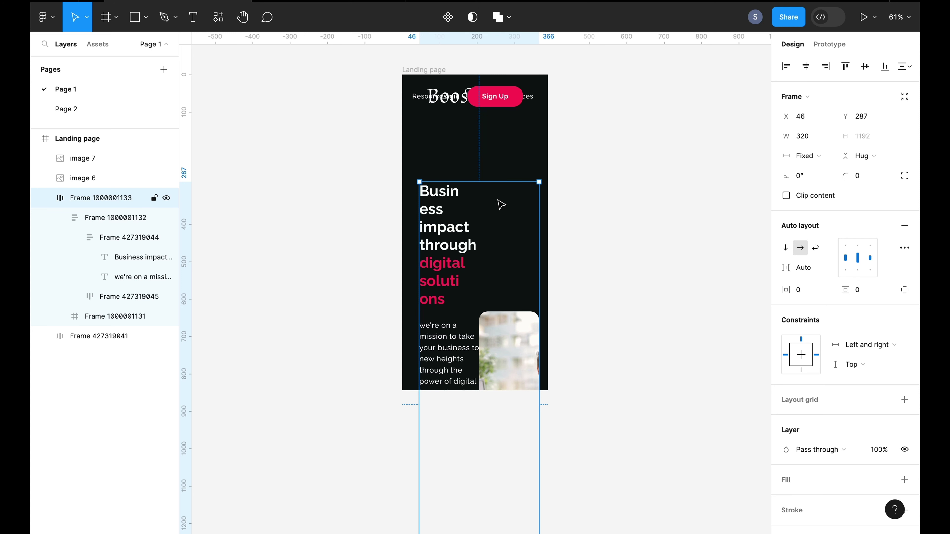
pyautogui.click(786, 250)
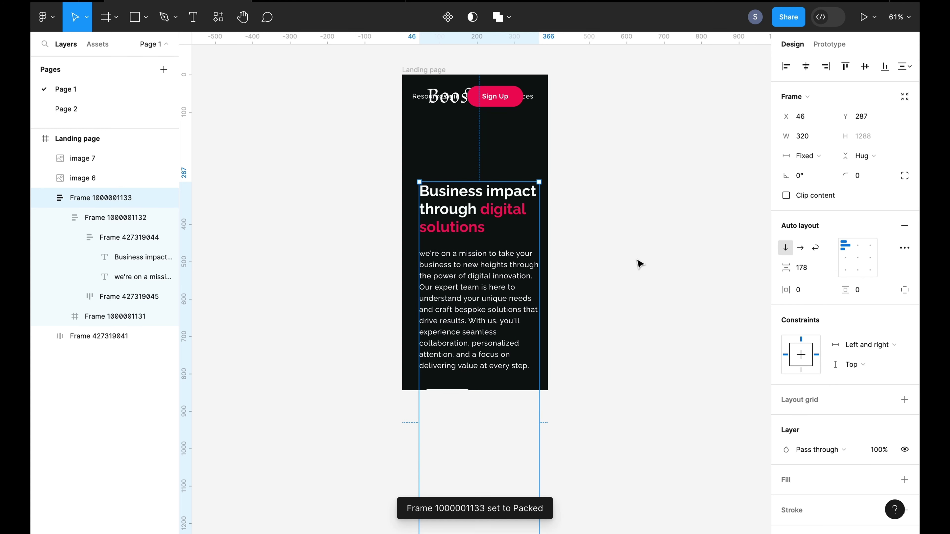
# Set the hero description paragraph's font size to 16 and its line height to 24.
pyautogui.scroll(-2, 640, 264)
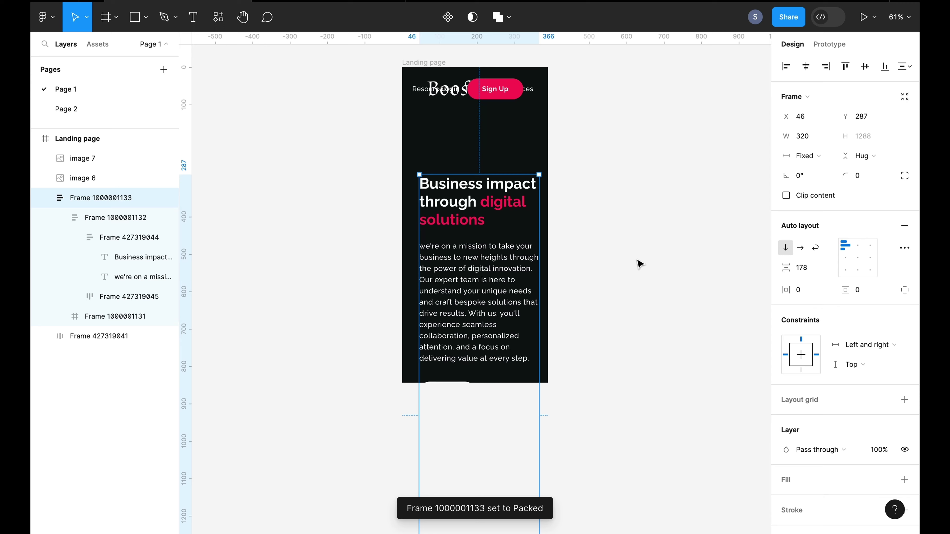
pyautogui.doubleClick(498, 260)
pyautogui.doubleClick(497, 261)
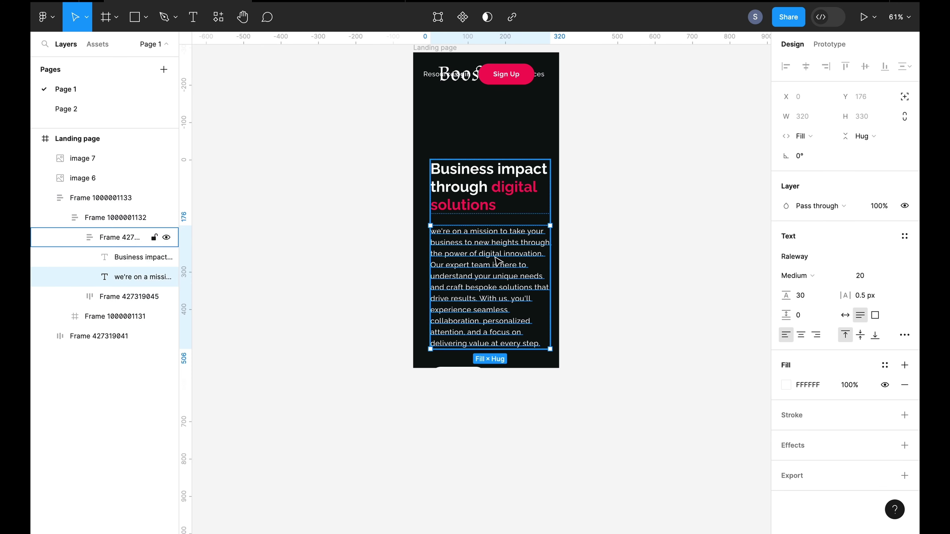
pyautogui.doubleClick(498, 261)
pyautogui.doubleClick(497, 258)
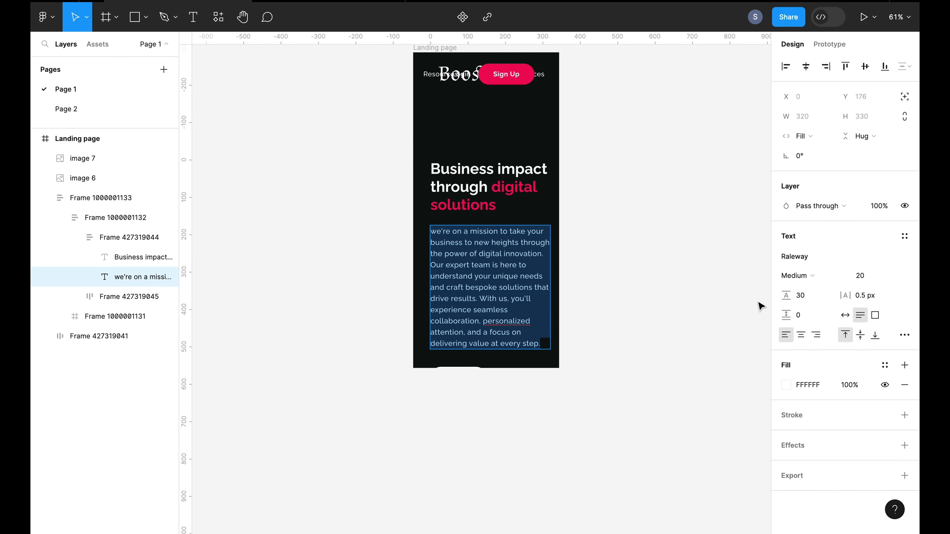
pyautogui.click(867, 279)
pyautogui.write('16')
pyautogui.click(806, 296)
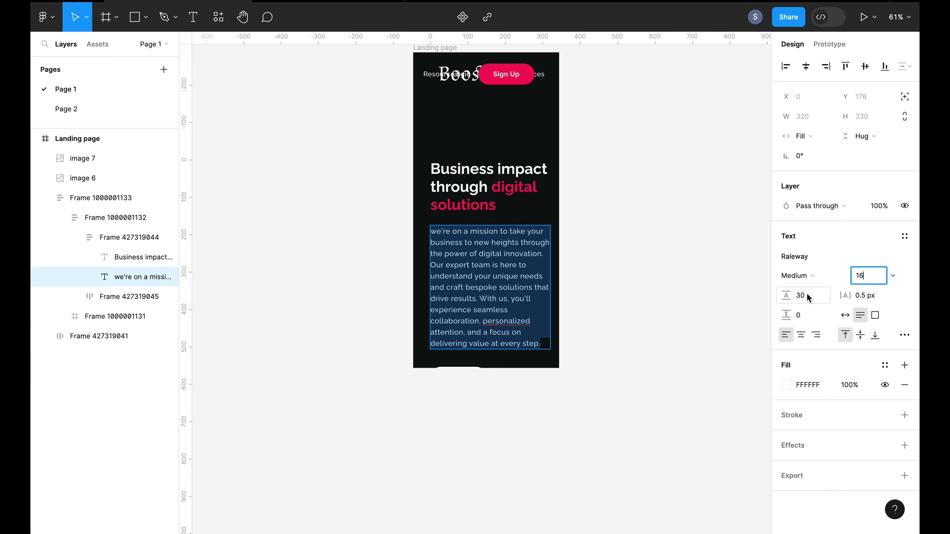
pyautogui.press('BackSpace')
pyautogui.write('24')
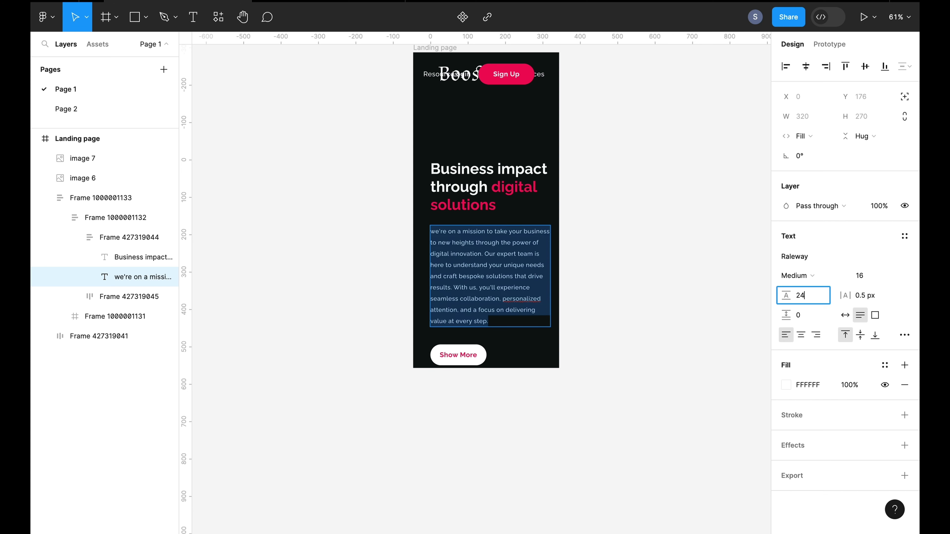
pyautogui.press('Return')
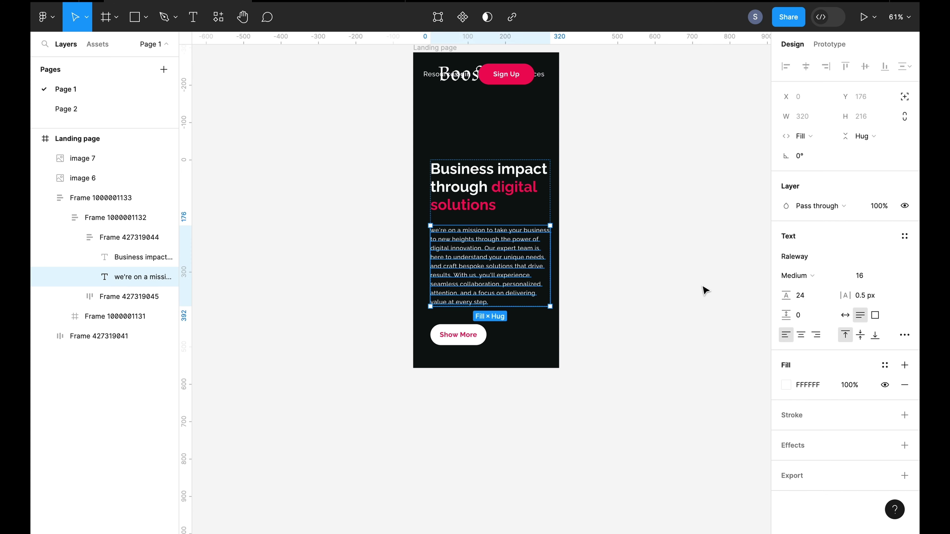
# Move the combined hero frame up to about Y 172, closer to the navigation bar.
pyautogui.click(494, 150)
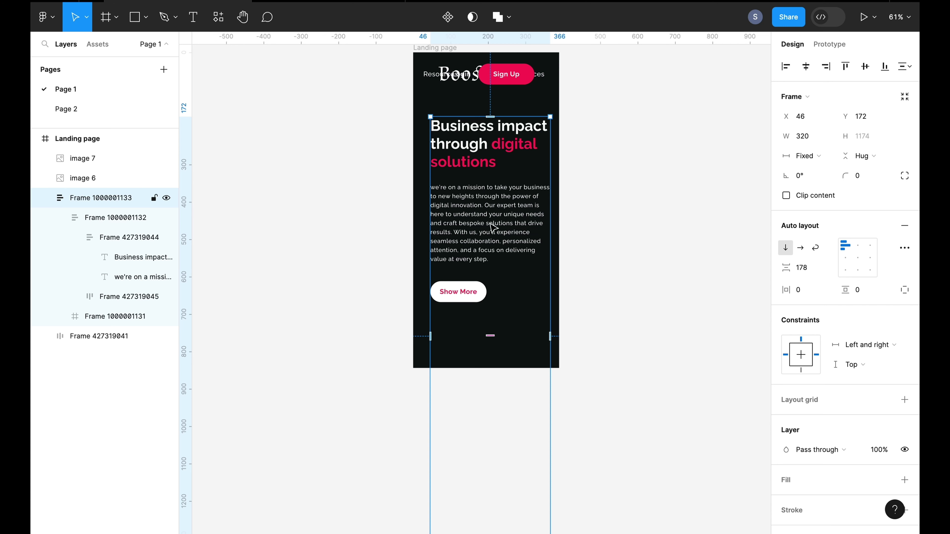
# Set the vertical spacing between items in the combined hero frame to 72.
pyautogui.click(804, 268)
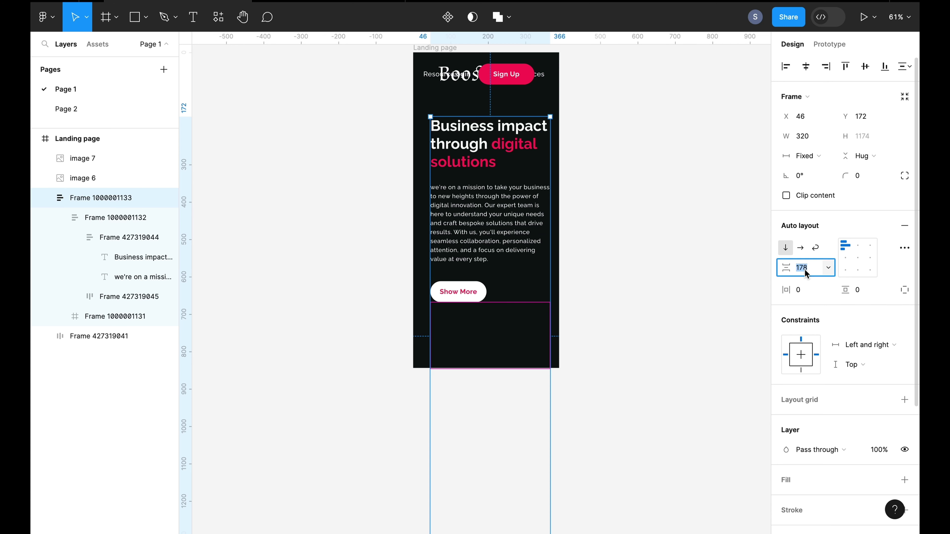
pyautogui.press('BackSpace')
pyautogui.write('72')
pyautogui.click(695, 263)
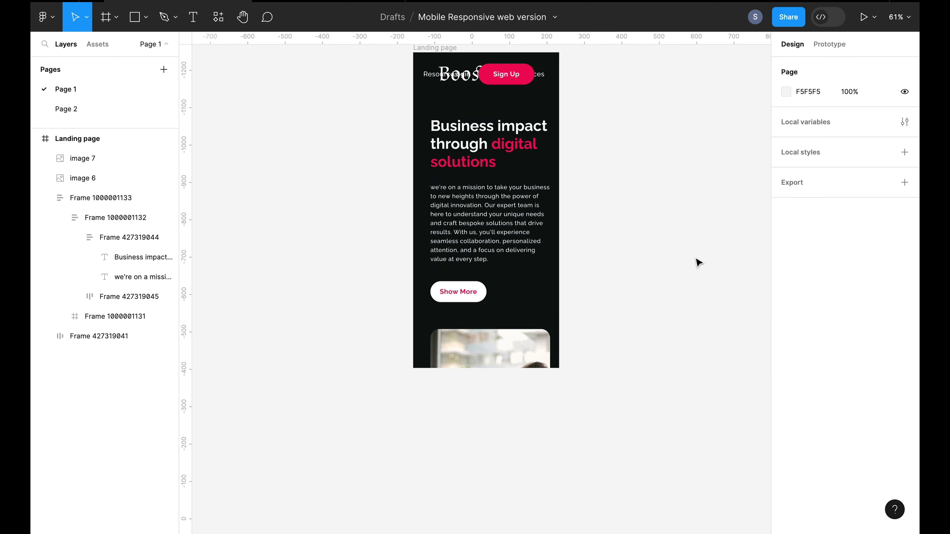
# Set the height of the hero image frame to 220.
pyautogui.doubleClick(494, 331)
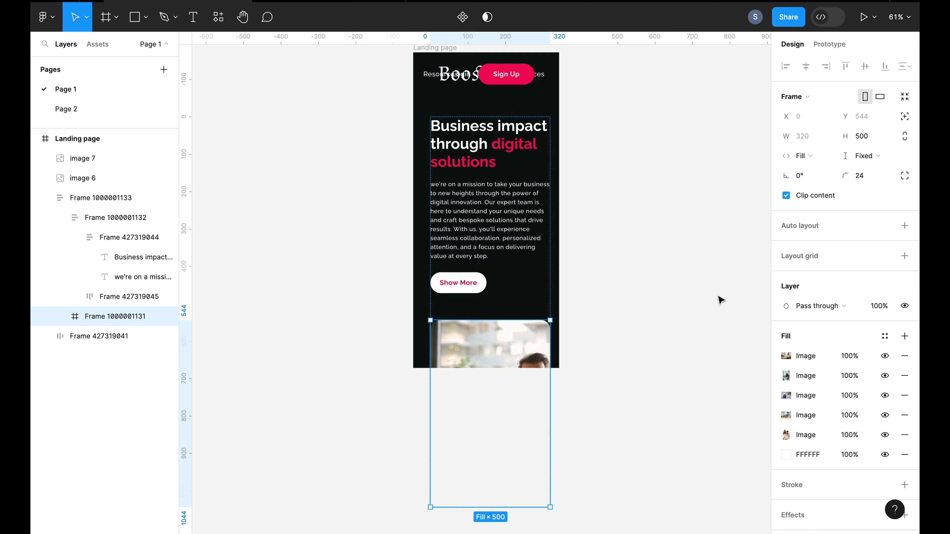
pyautogui.click(867, 135)
pyautogui.press('BackSpace')
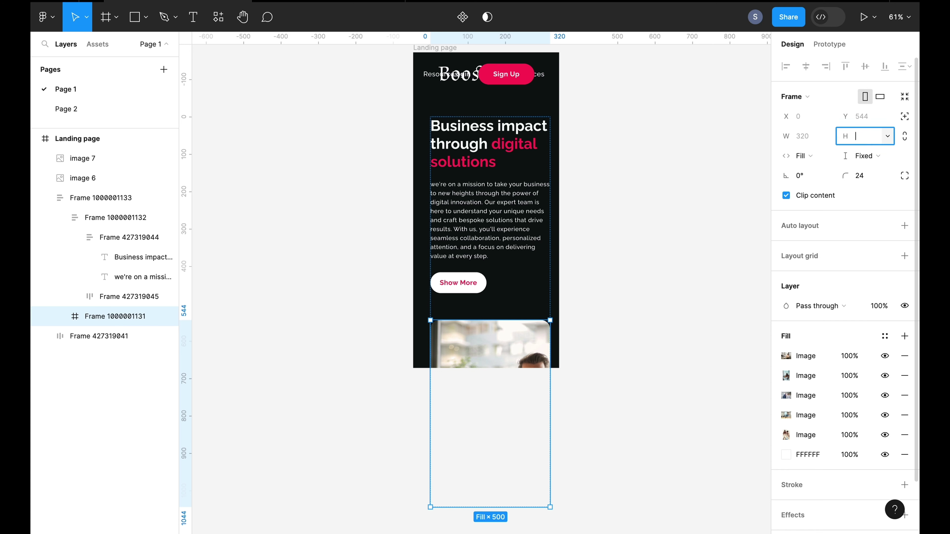
pyautogui.write('220')
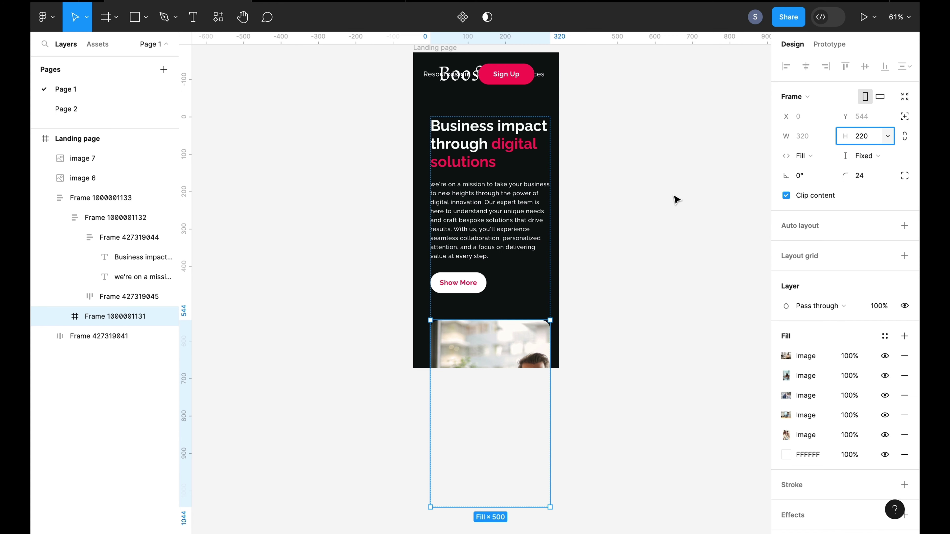
pyautogui.click(674, 198)
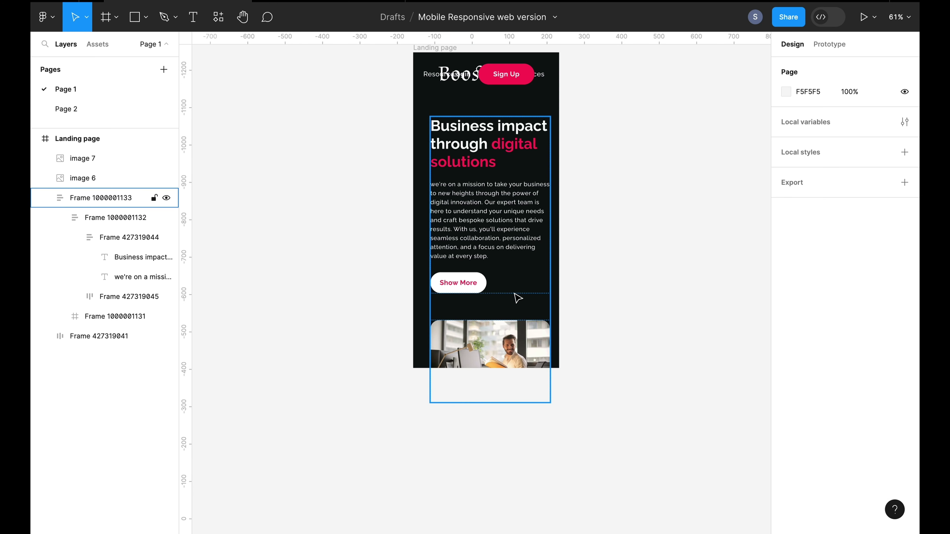
# Move the combined hero frame up to about Y 150, keeping it at X 46.
pyautogui.scroll(2, 518, 298)
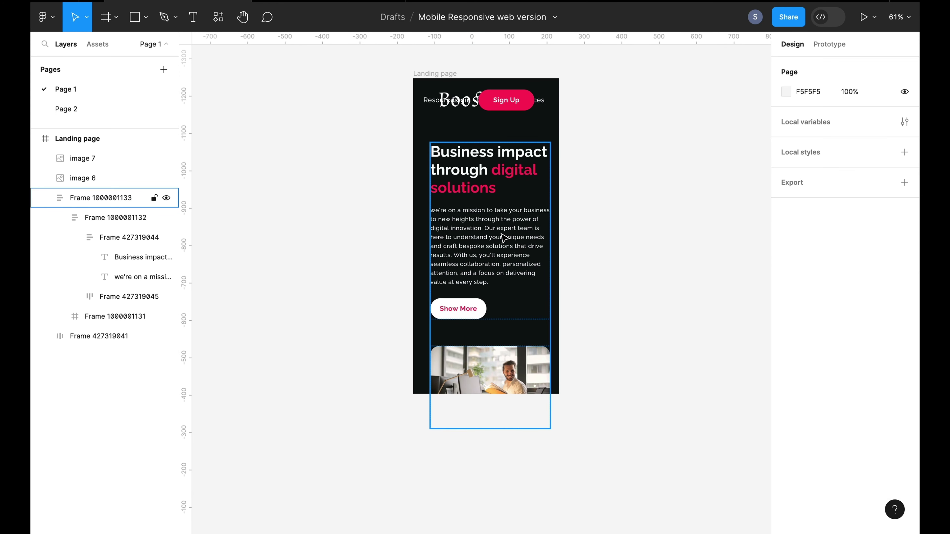
pyautogui.click(504, 237)
pyautogui.moveTo(501, 235); pyautogui.dragTo(502, 233)
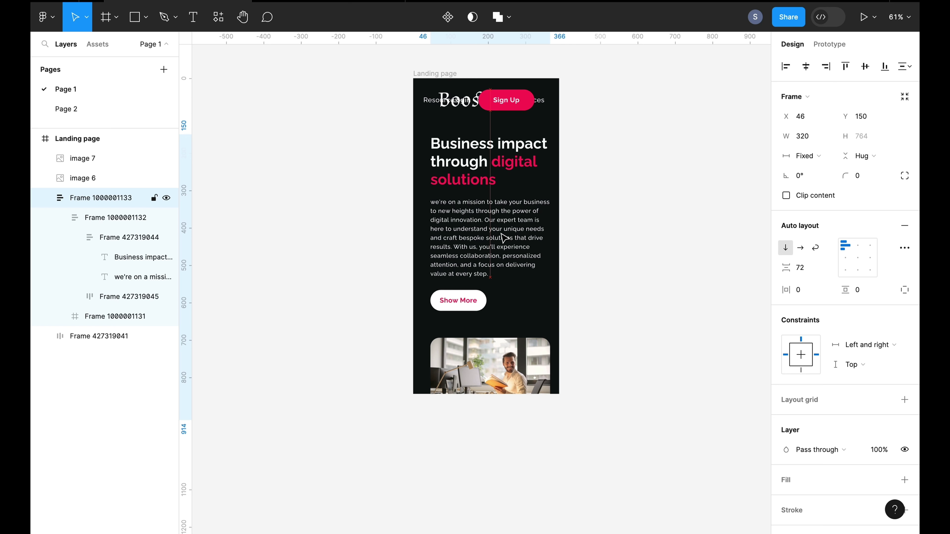
# Replace the desktop navigation bar in the Landing page frame with the copied mobile navigation bar containing the BoostPro logo and hamburger icon.
pyautogui.click(434, 74)
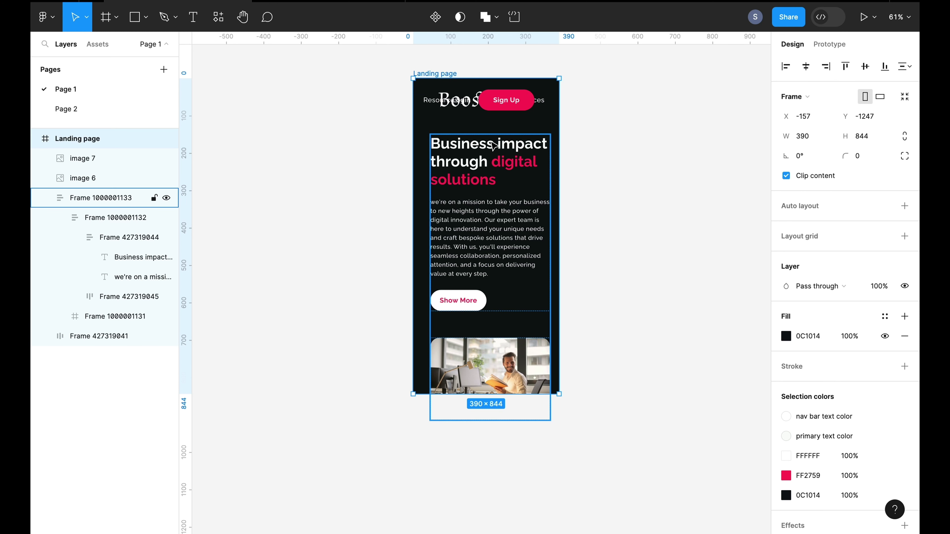
pyautogui.click(488, 111)
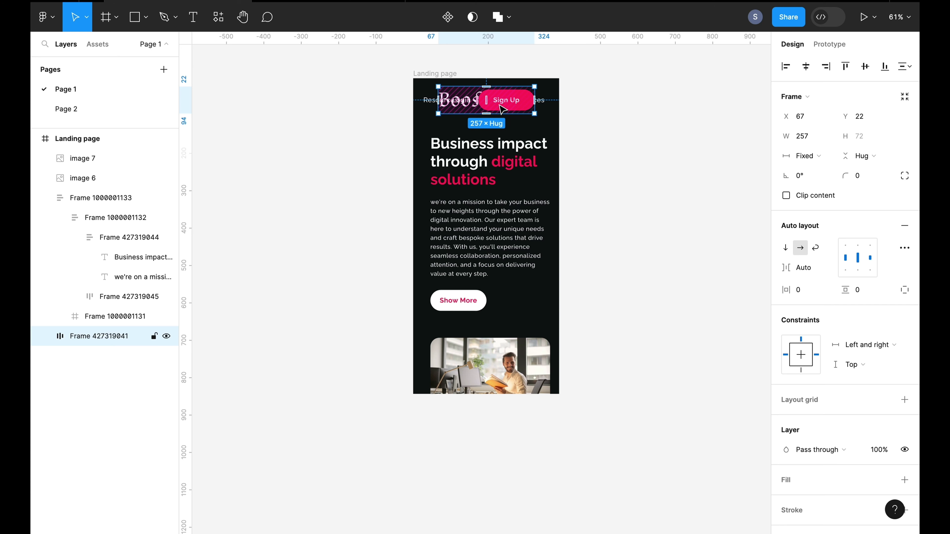
pyautogui.rightClick(501, 102)
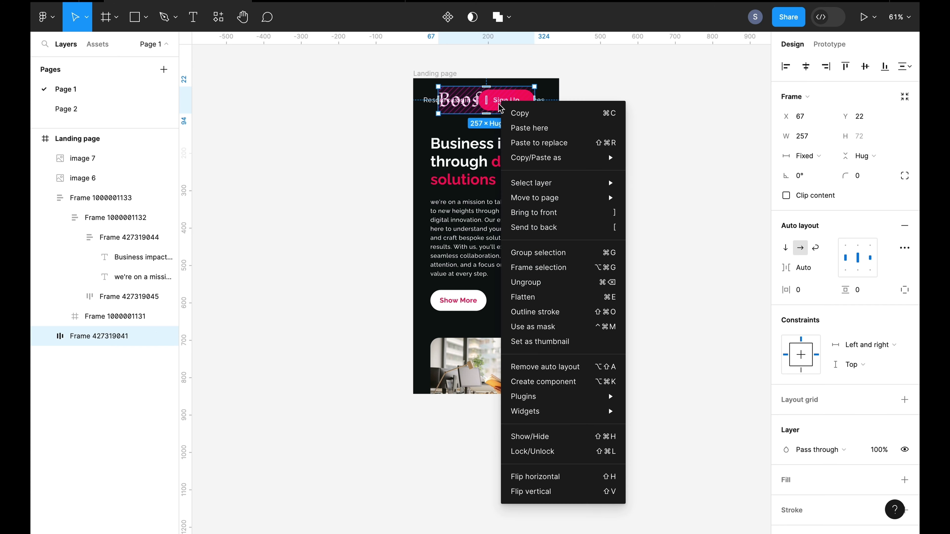
pyautogui.click(539, 143)
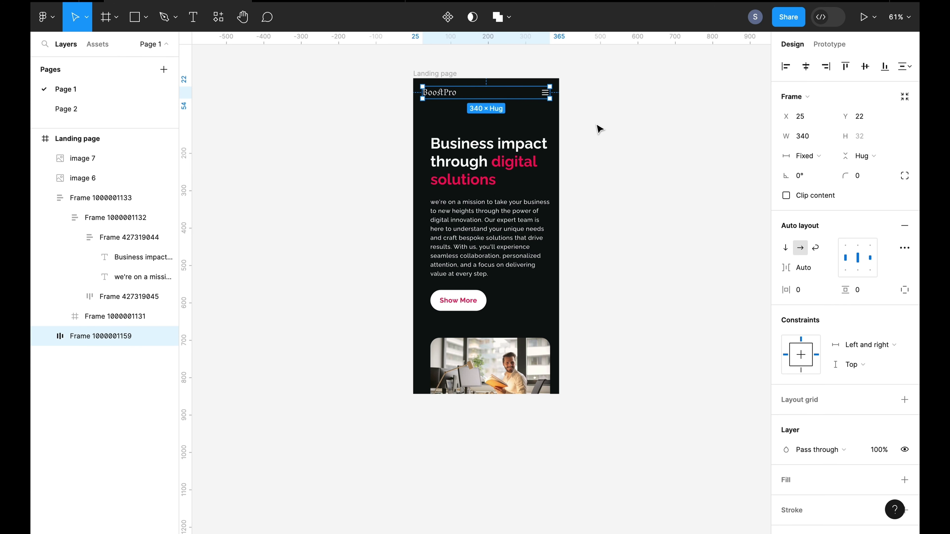
pyautogui.click(597, 128)
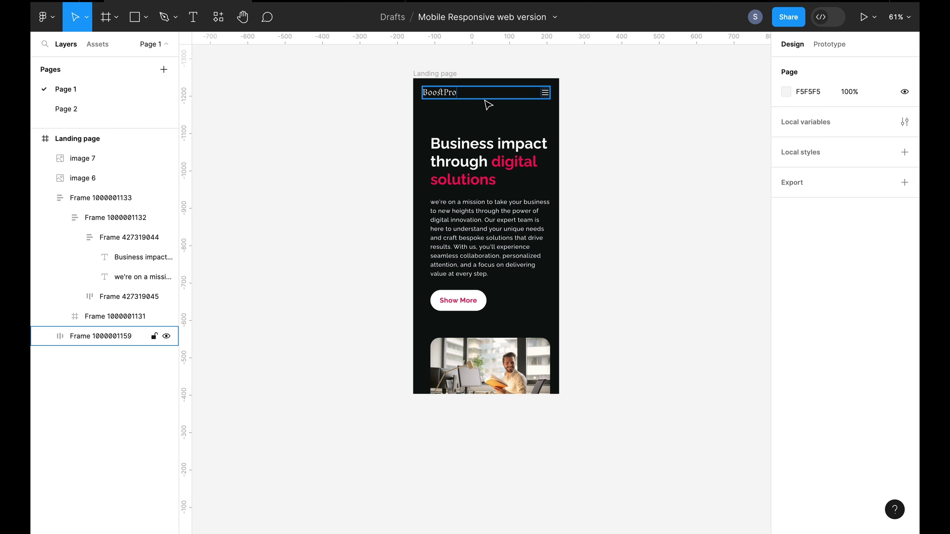
# Centre the combined hero frame horizontally on the page and check the scrolling mobile layout in the prototype preview.
pyautogui.click(496, 191)
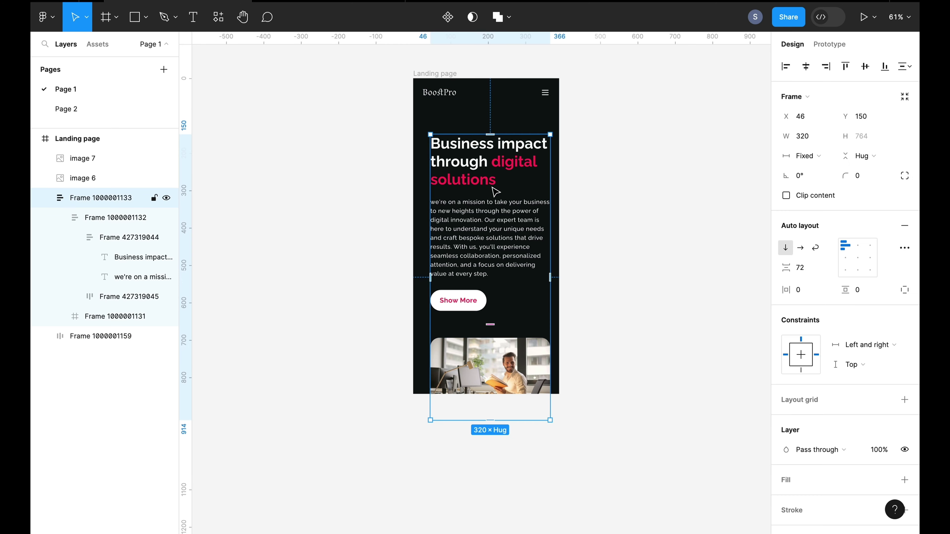
pyautogui.moveTo(495, 192); pyautogui.dragTo(515, 189)
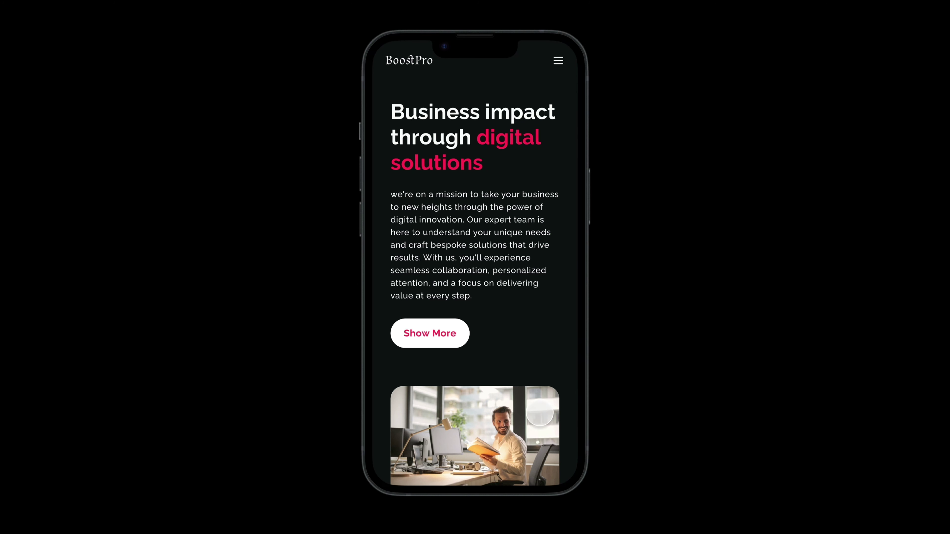
pyautogui.scroll(-2, 550, 382)
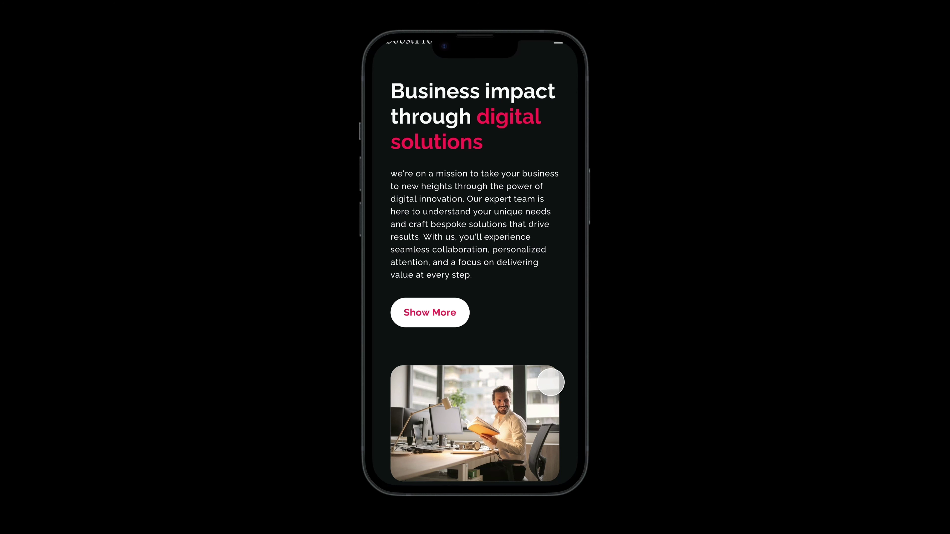
pyautogui.scroll(2, 550, 382)
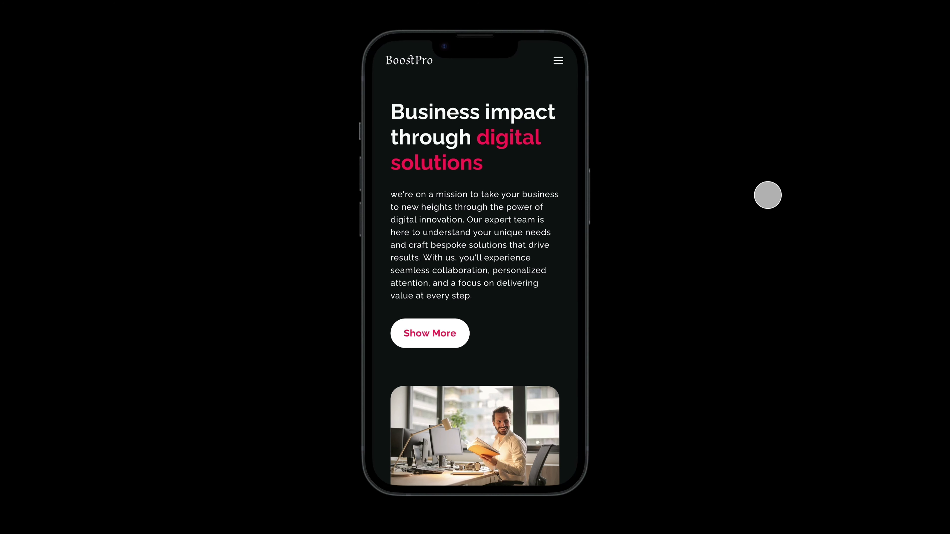